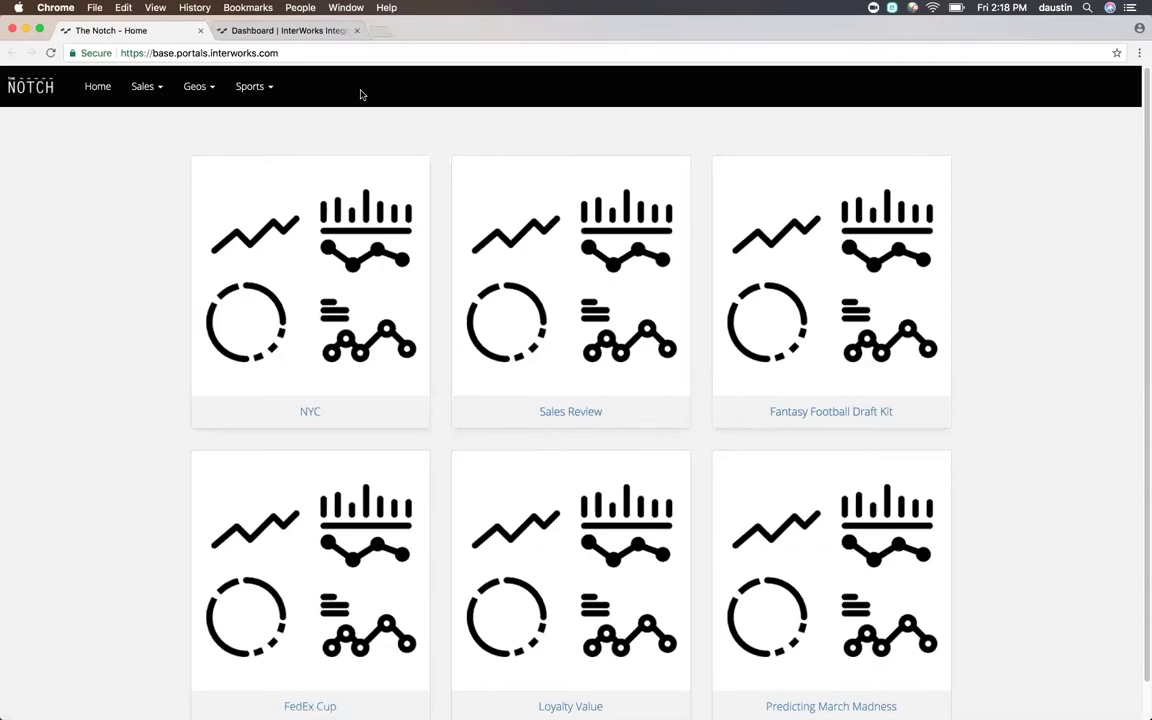
Append /backend to the portal's web address to reach the admin side.
{"action": "left_click", "coordinate": [311, 55]}
{"action": "left_click", "coordinate": [311, 57]}
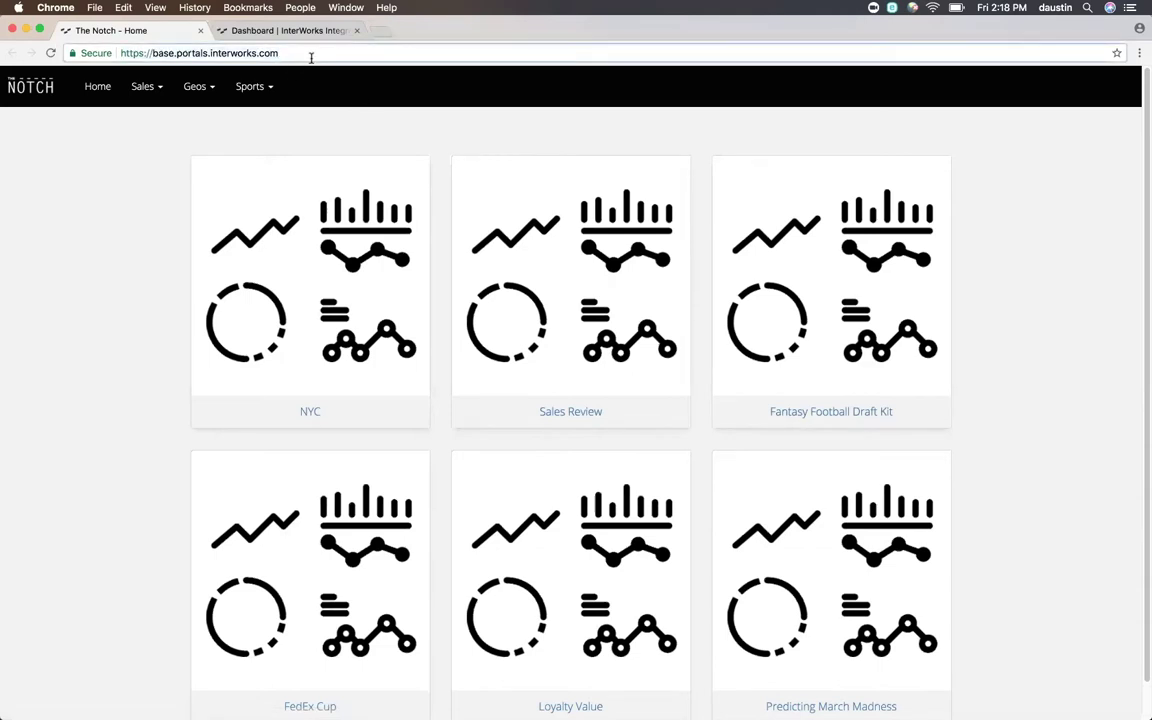
{"action": "type", "text": "/backend"}
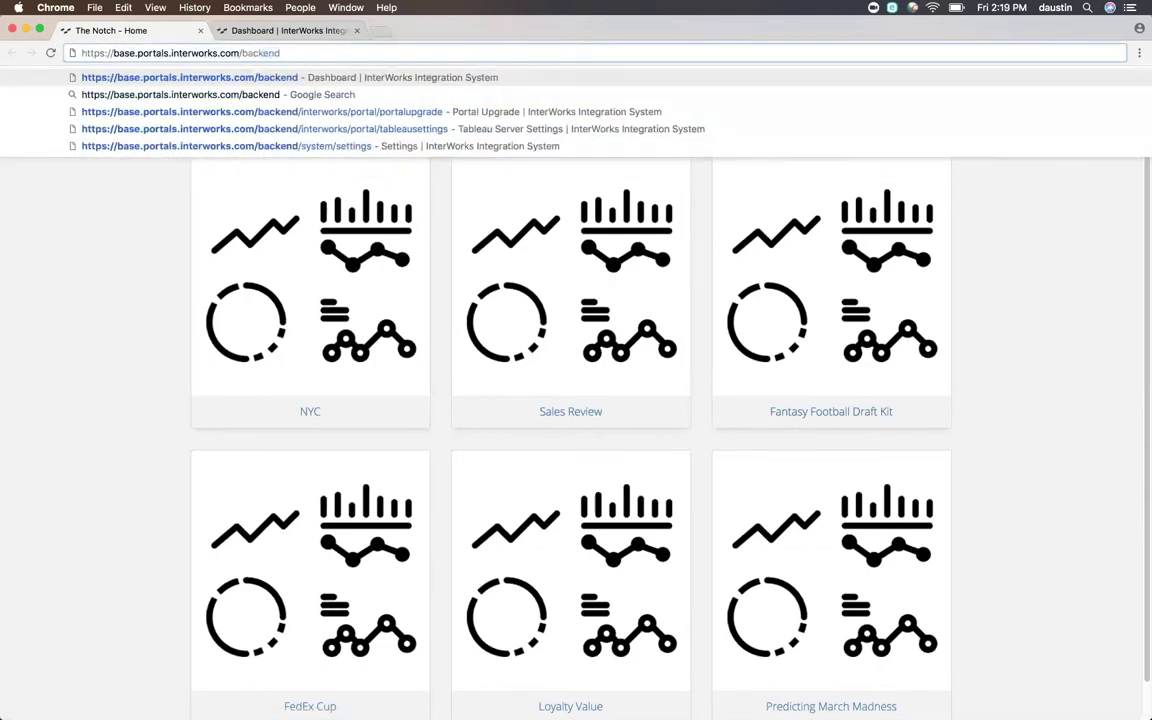
Go to the backend dashboard and list the seven existing Tableau dashboards under Content.
{"action": "left_click", "coordinate": [309, 33]}
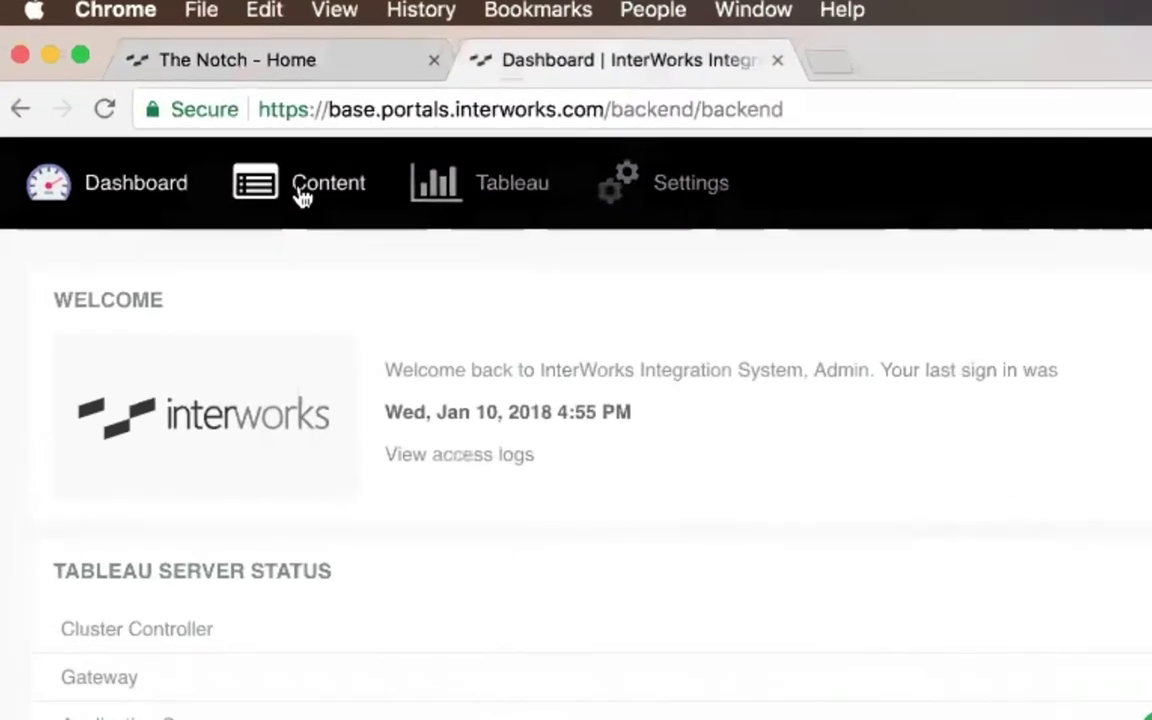
{"action": "left_click", "coordinate": [302, 192]}
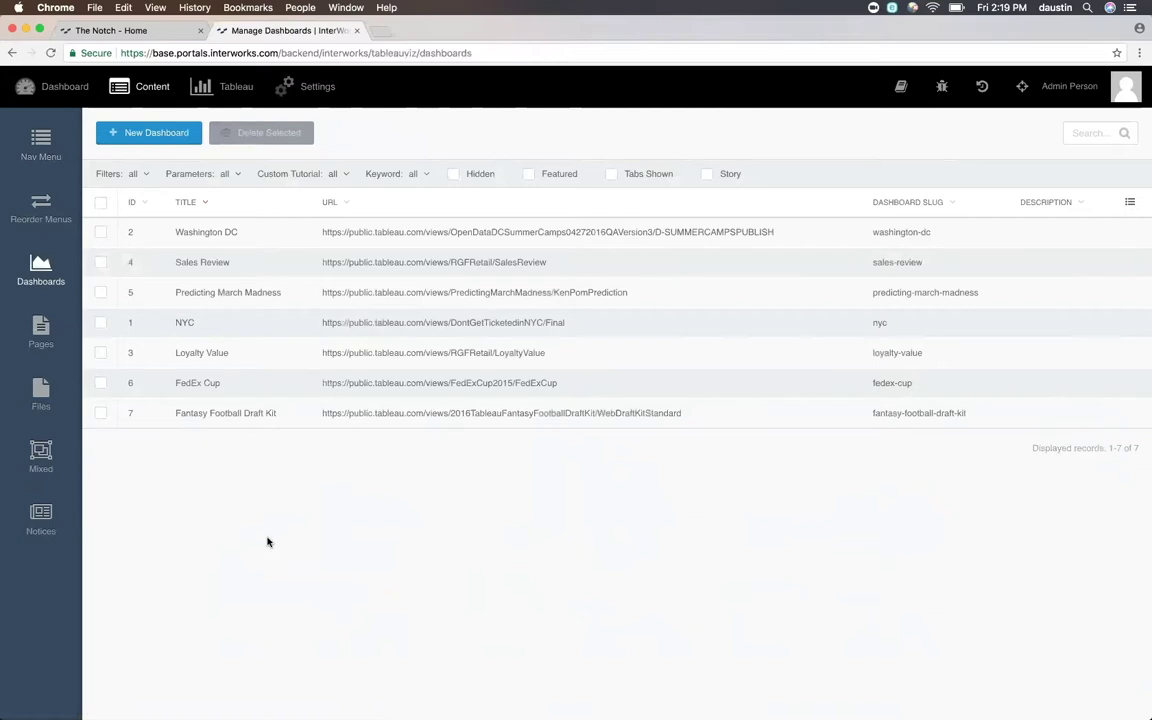
Select all seven dashboards and delete them, confirming the deletion.
{"action": "left_click", "coordinate": [101, 205]}
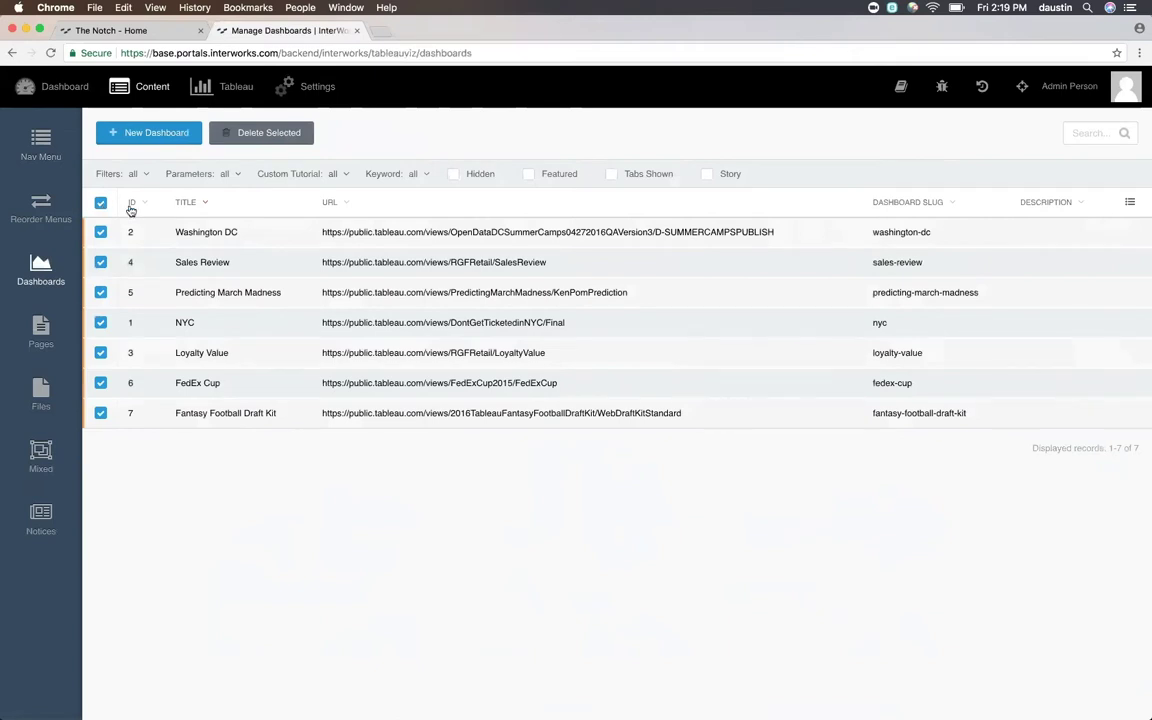
{"action": "left_click", "coordinate": [283, 140]}
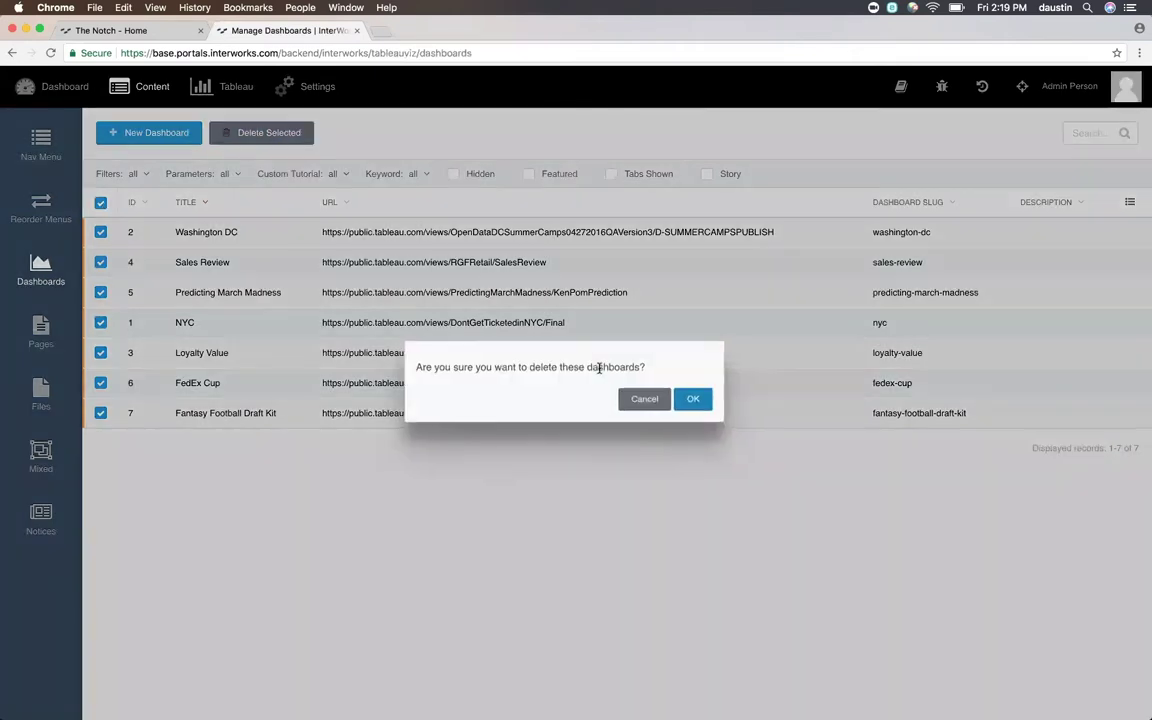
{"action": "left_click", "coordinate": [696, 399]}
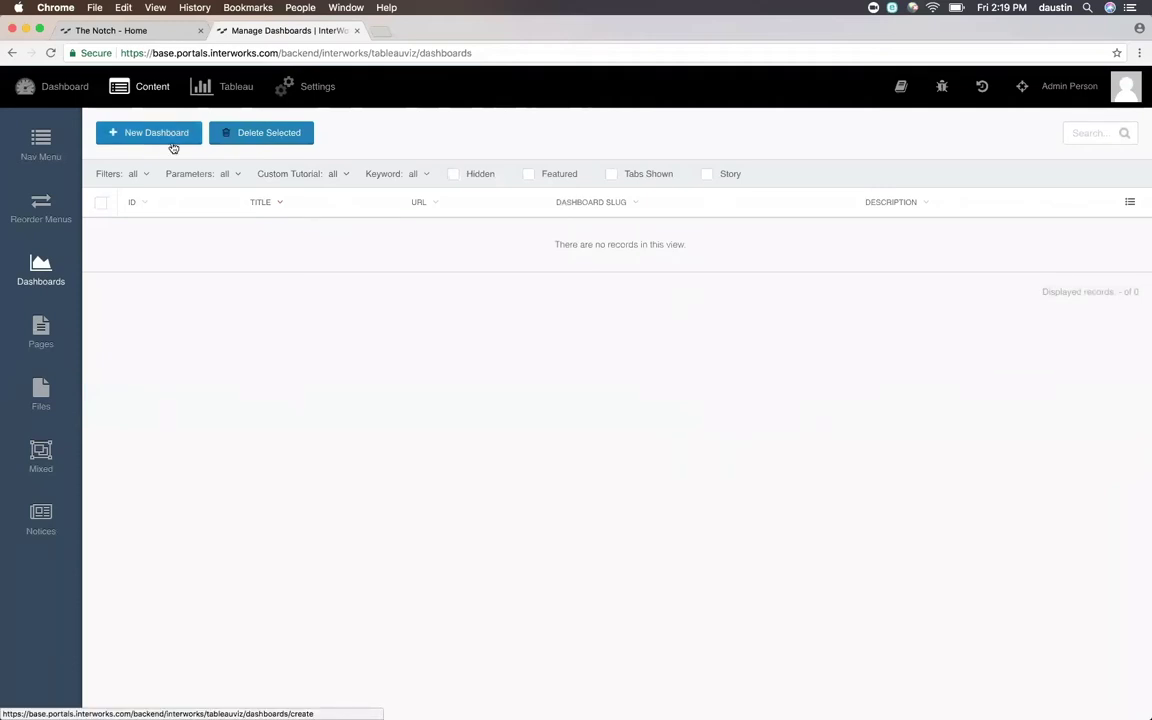
Create a new dashboard from the Alteryx Server Forecast Viz workbook's Forecast view.
{"action": "left_click", "coordinate": [172, 143]}
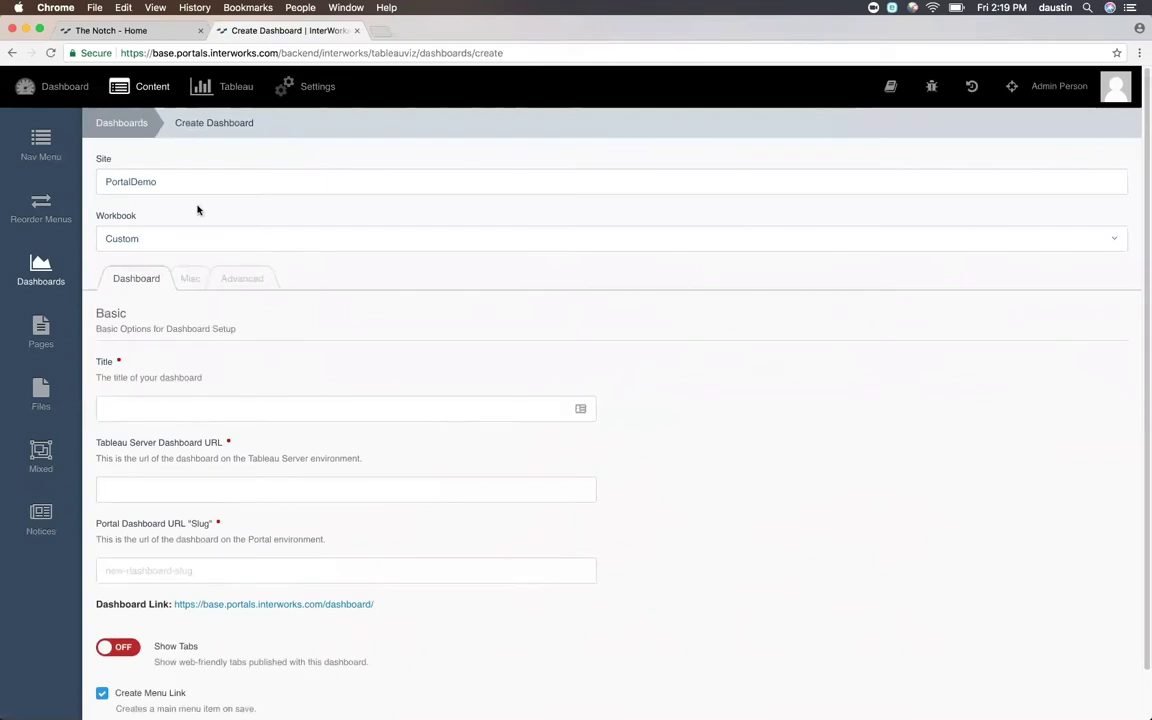
{"action": "left_click", "coordinate": [247, 248]}
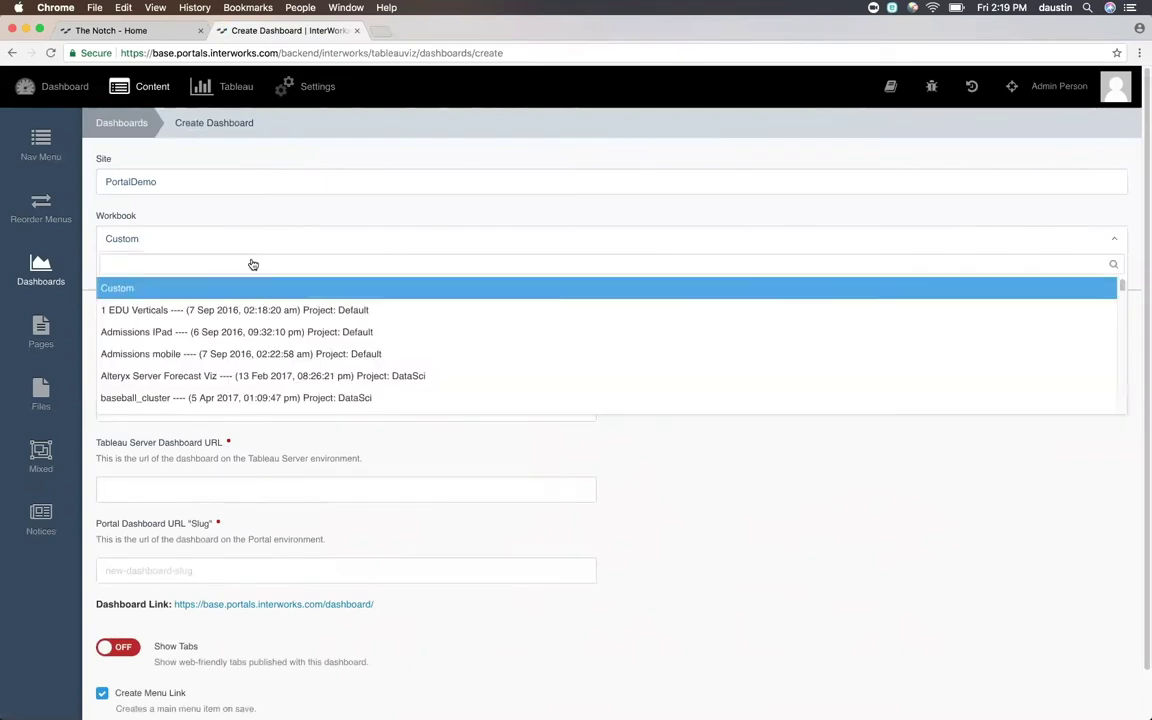
{"action": "left_click", "coordinate": [263, 375]}
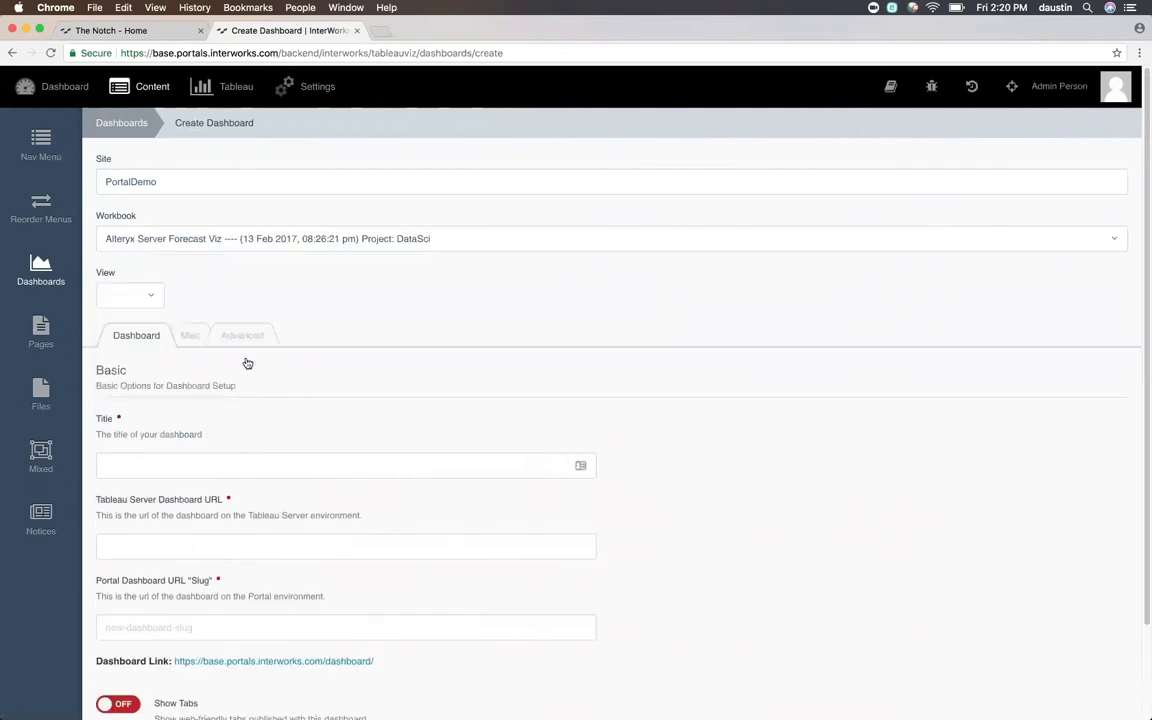
{"action": "left_click", "coordinate": [134, 296]}
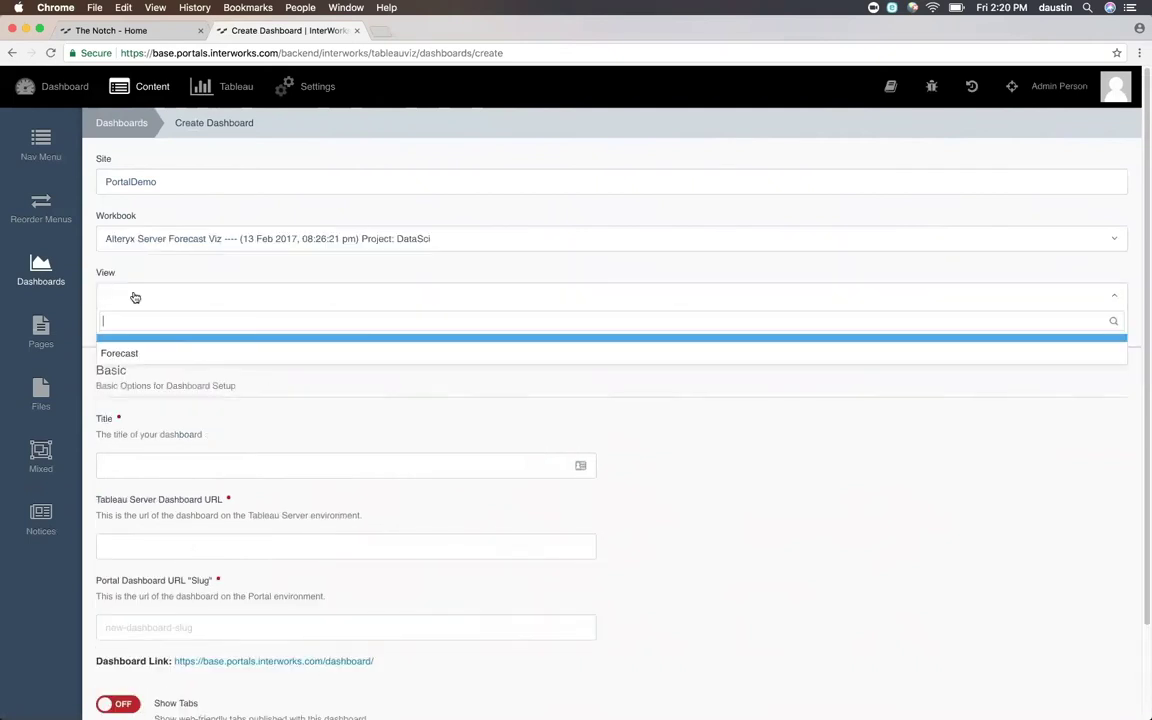
{"action": "left_click", "coordinate": [152, 354]}
{"action": "scroll", "coordinate": [405, 377], "scroll_direction": "down", "scroll_amount": 1}
{"action": "scroll", "coordinate": [405, 377], "scroll_direction": "down", "scroll_amount": 3}
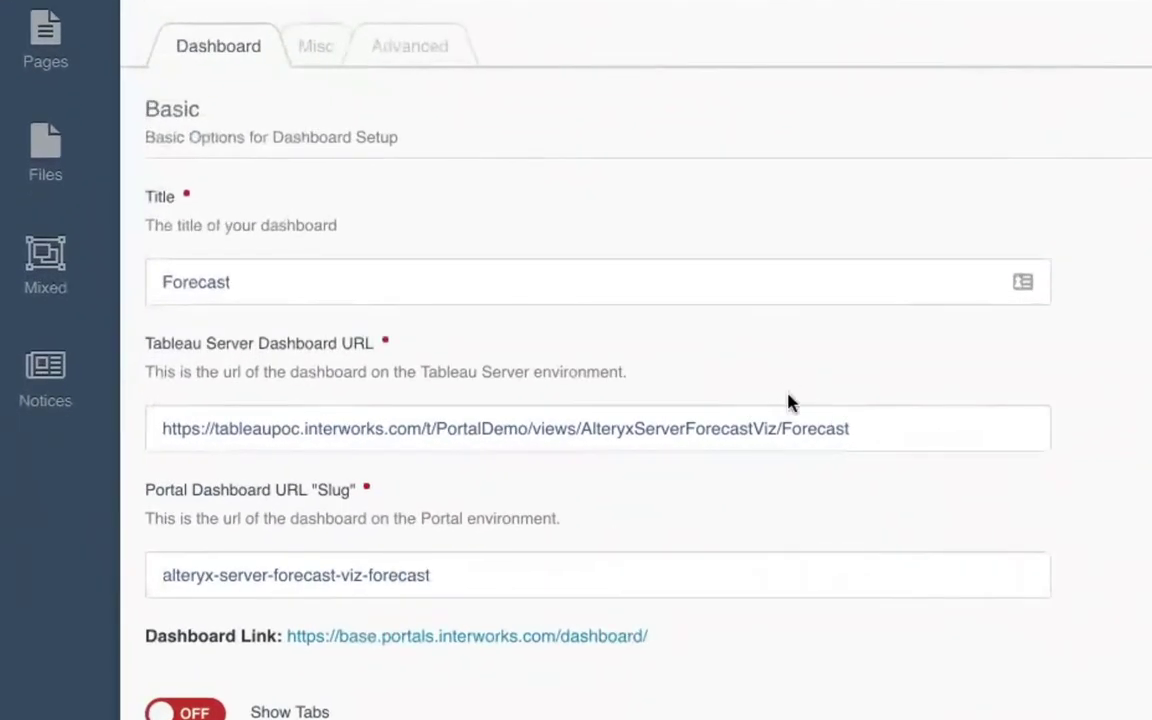
Review the auto-filled Forecast title, URL and slug, leaving tab display and menu link unchanged.
{"action": "left_click", "coordinate": [689, 277]}
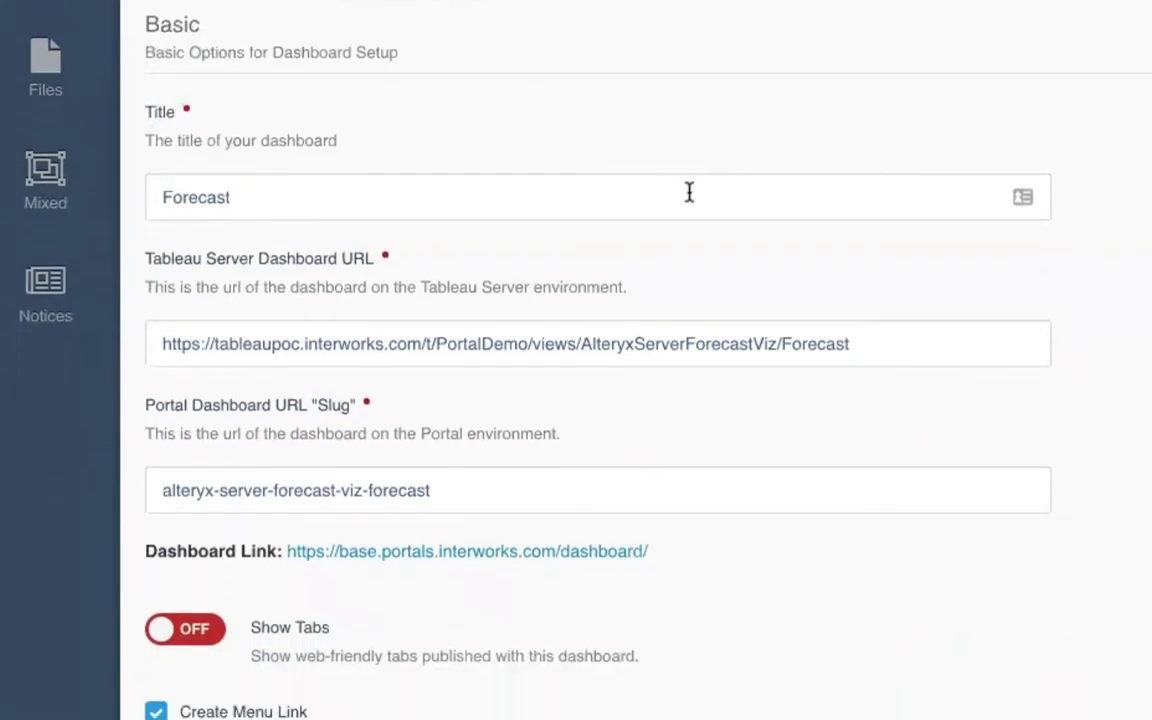
{"action": "left_click", "coordinate": [900, 429]}
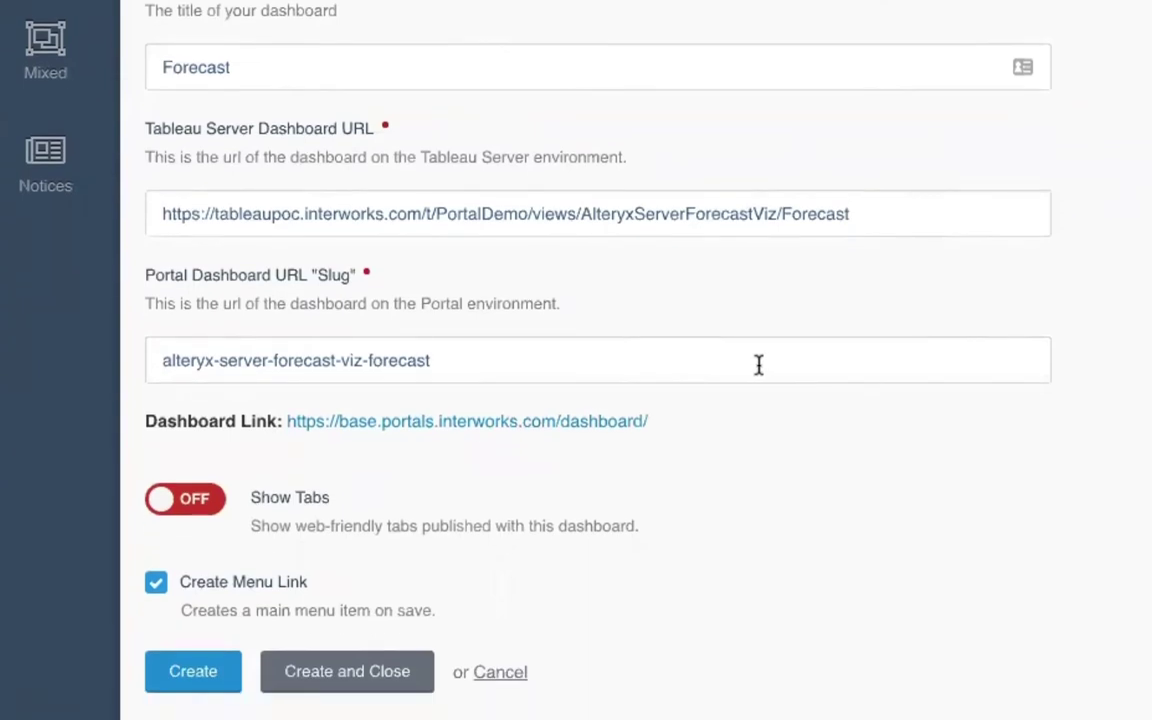
{"action": "left_click", "coordinate": [759, 365]}
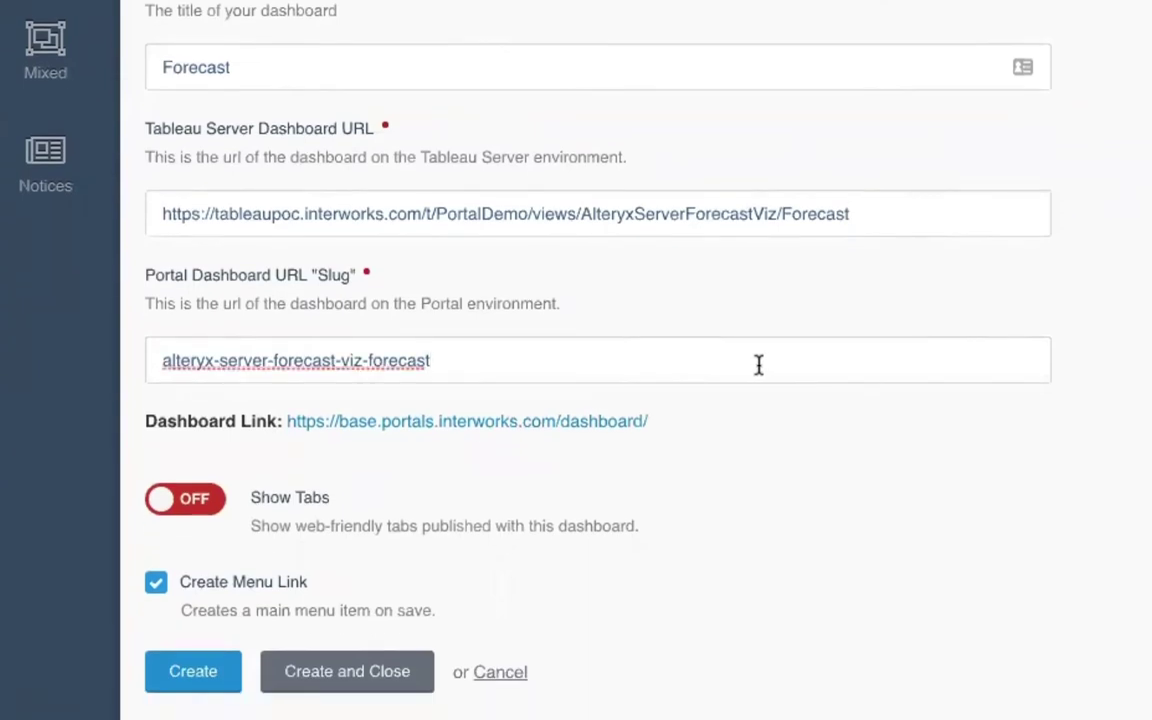
{"action": "left_click", "coordinate": [185, 499]}
{"action": "left_click", "coordinate": [185, 499]}
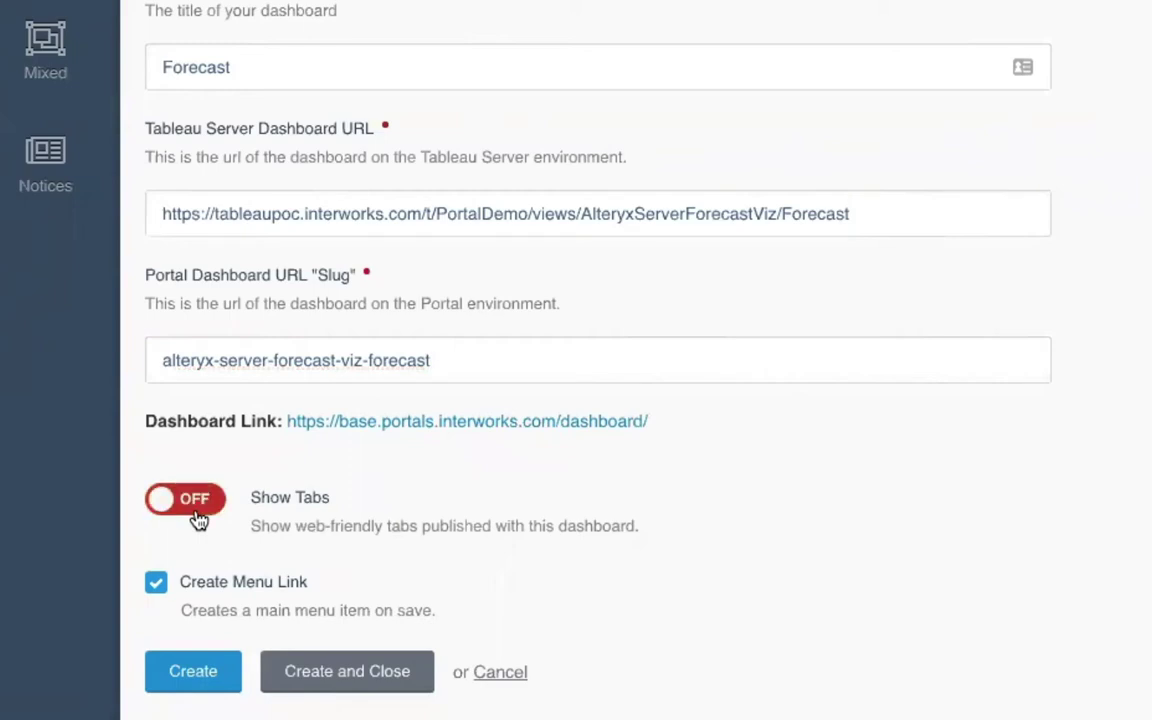
{"action": "left_click", "coordinate": [226, 584]}
{"action": "left_click", "coordinate": [226, 584]}
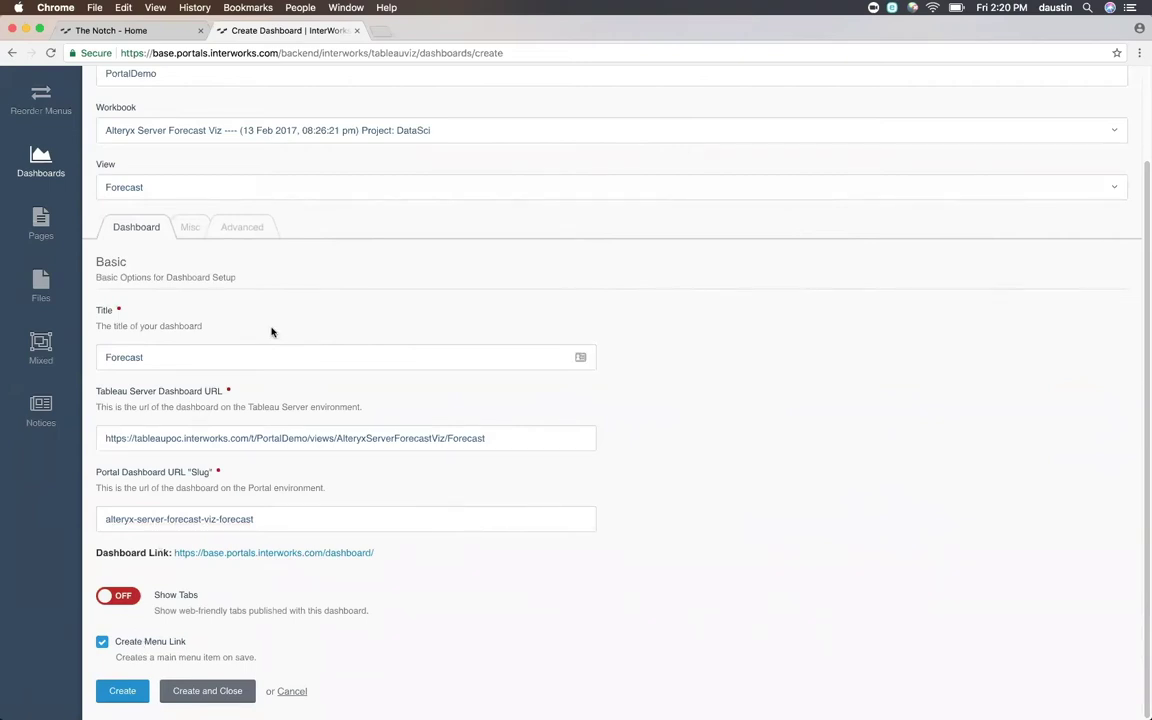
Keep the Global Default tutorial in the Misc options.
{"action": "left_click", "coordinate": [192, 231]}
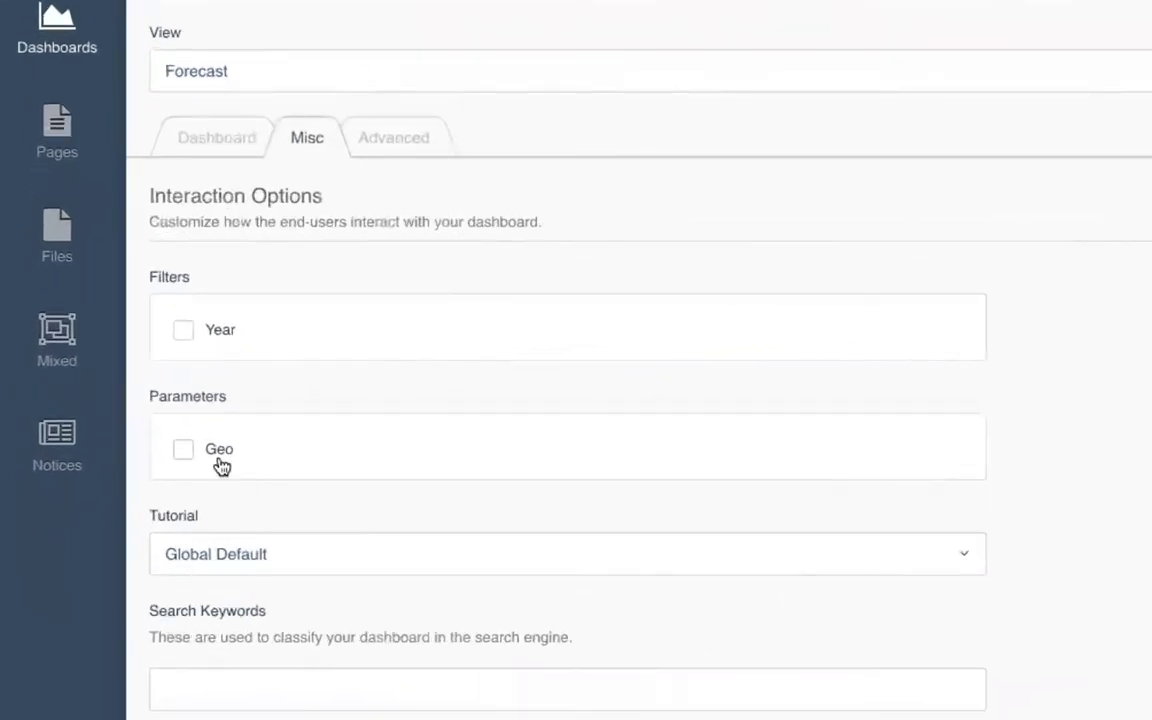
{"action": "left_click", "coordinate": [591, 560]}
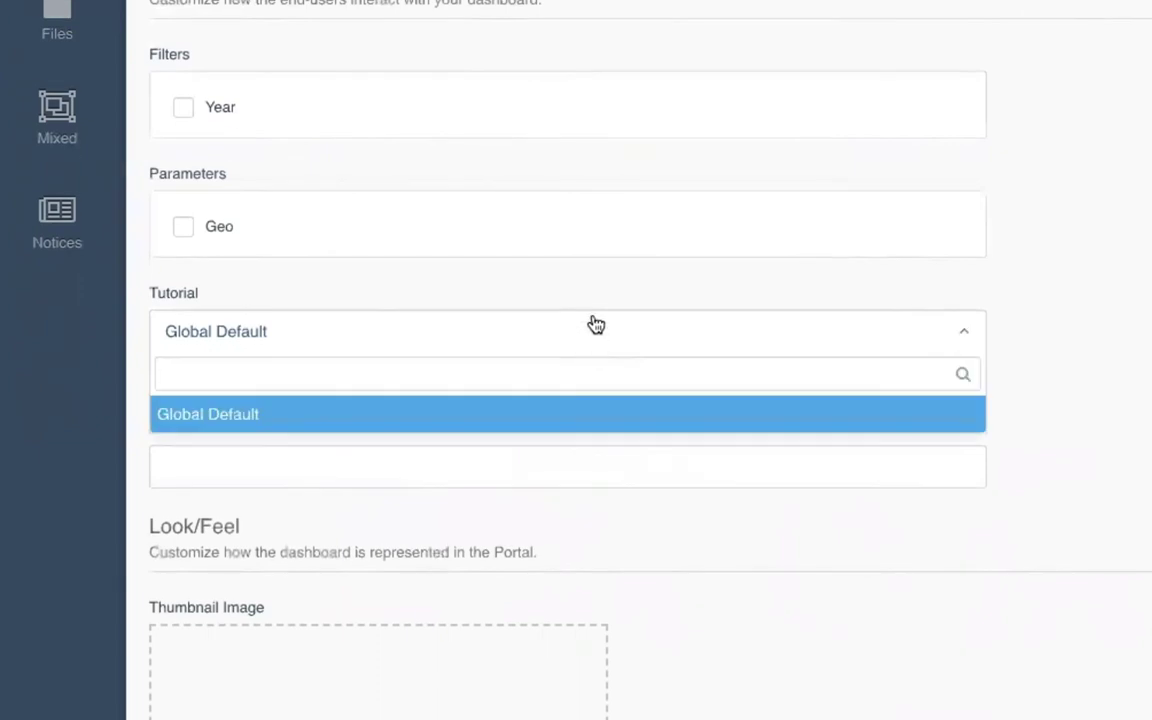
{"action": "left_click", "coordinate": [595, 323]}
Add 'baseball' as a search keyword tag and review the Look/Feel settings.
{"action": "left_click", "coordinate": [845, 466]}
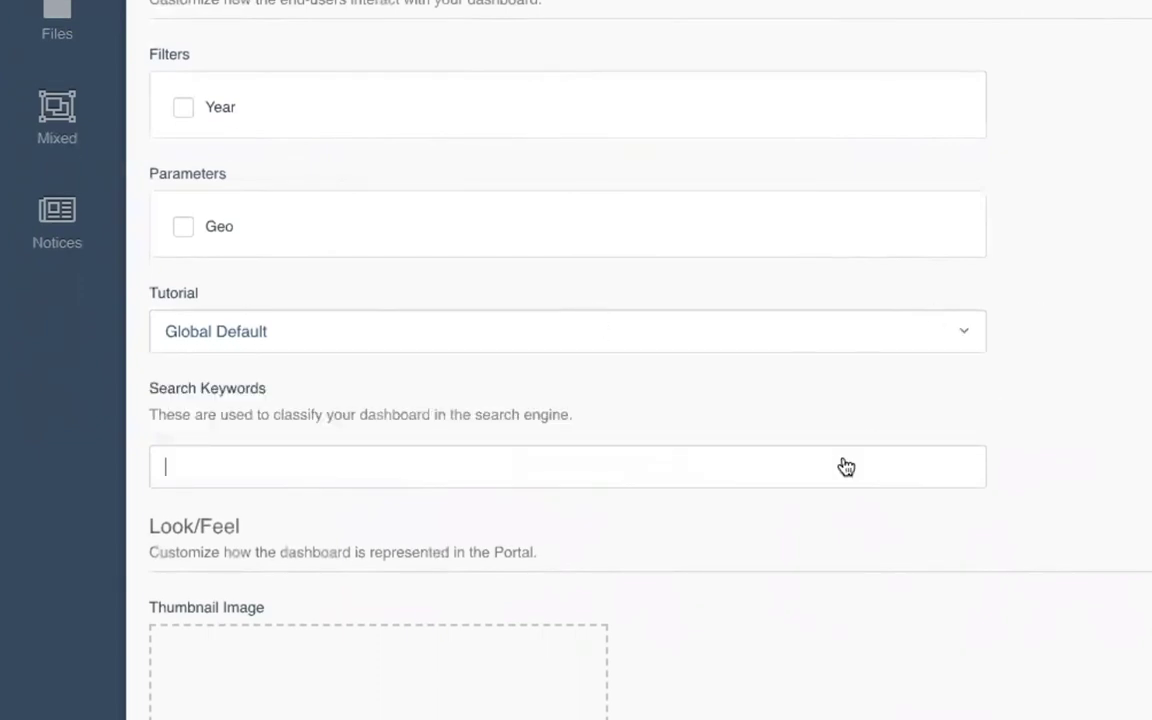
{"action": "type", "text": "baseball"}
{"action": "key", "text": "Return"}
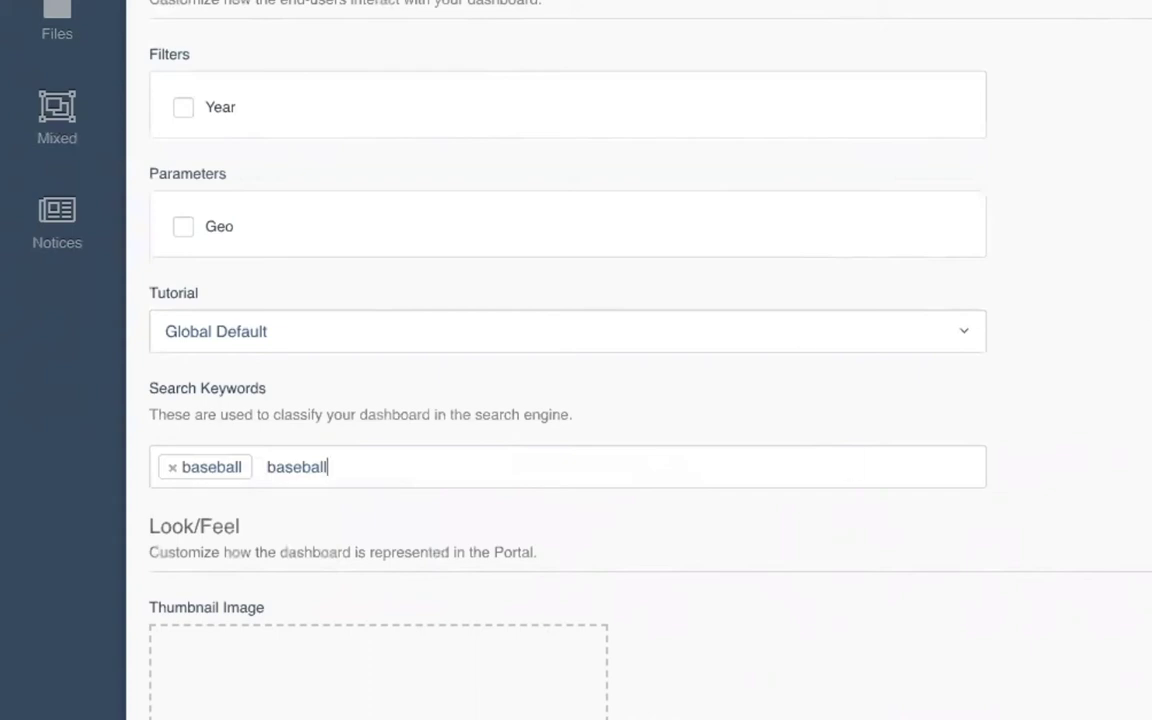
{"action": "scroll", "coordinate": [598, 281], "scroll_direction": "down", "scroll_amount": 5}
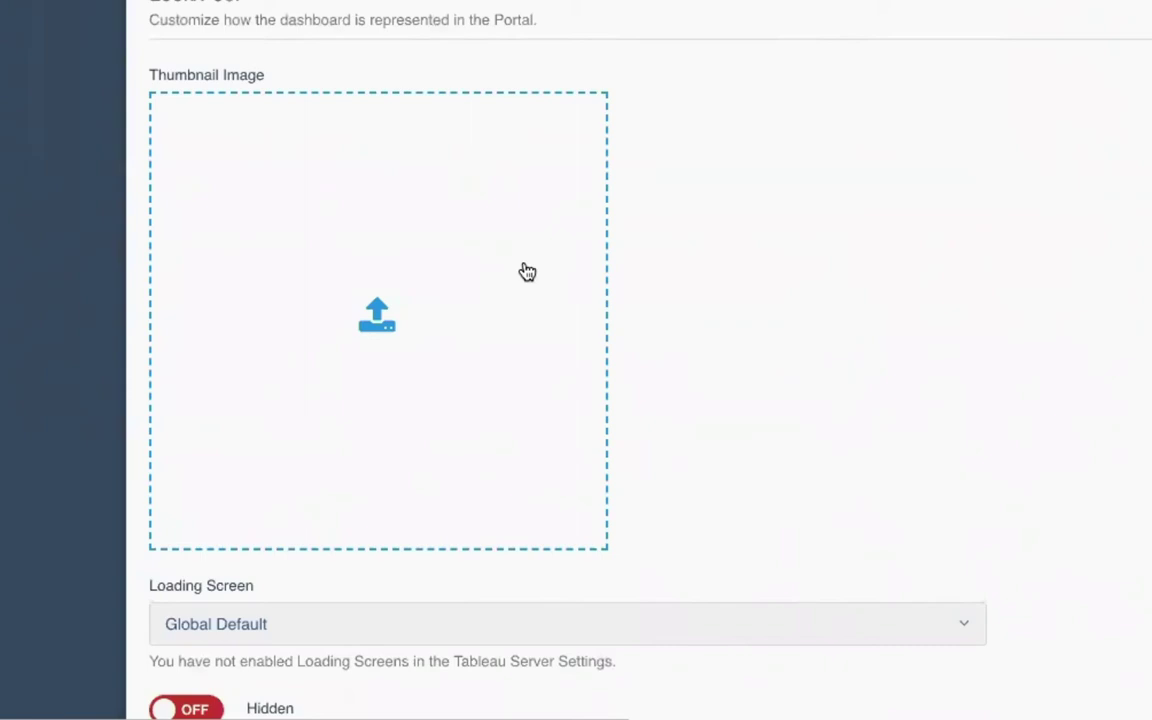
{"action": "scroll", "coordinate": [540, 250], "scroll_direction": "down", "scroll_amount": 3}
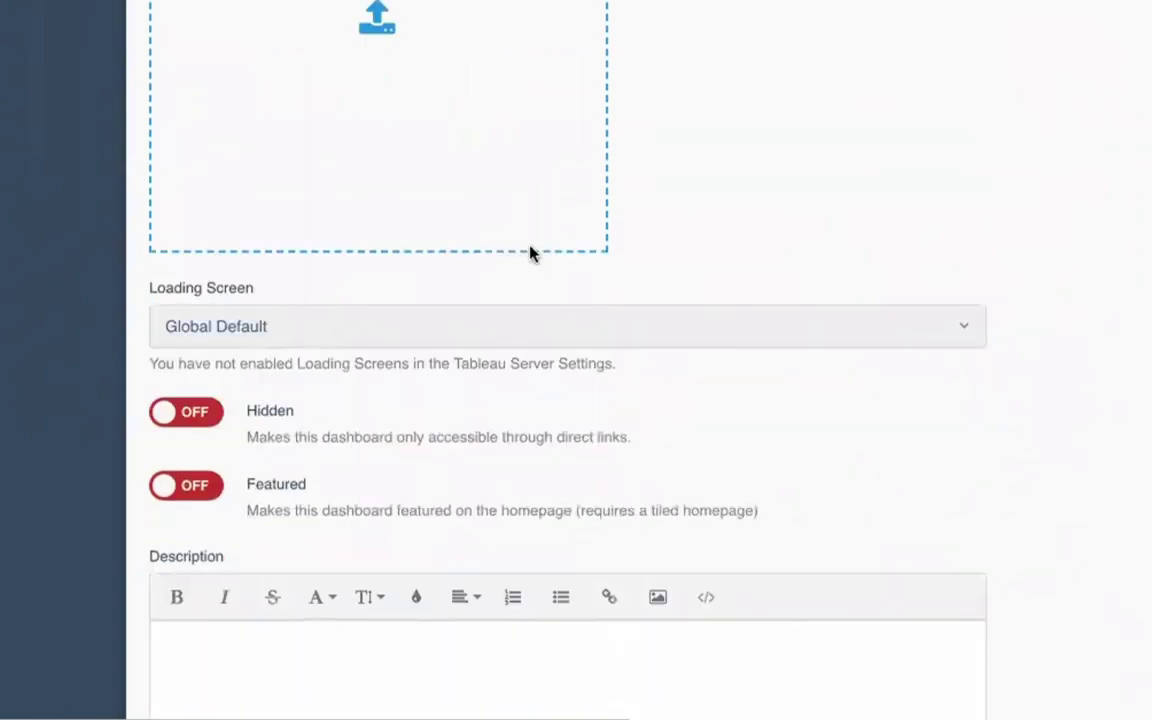
{"action": "scroll", "coordinate": [300, 440], "scroll_direction": "down", "scroll_amount": 1}
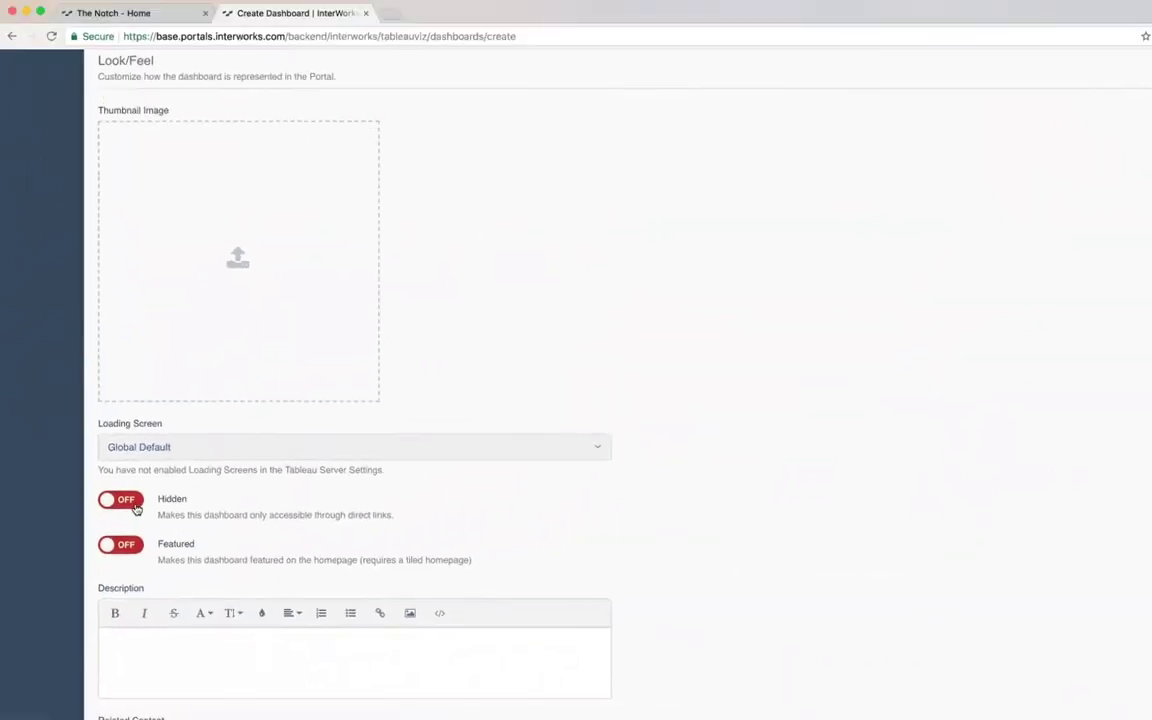
{"action": "scroll", "coordinate": [288, 470], "scroll_direction": "down", "scroll_amount": 4}
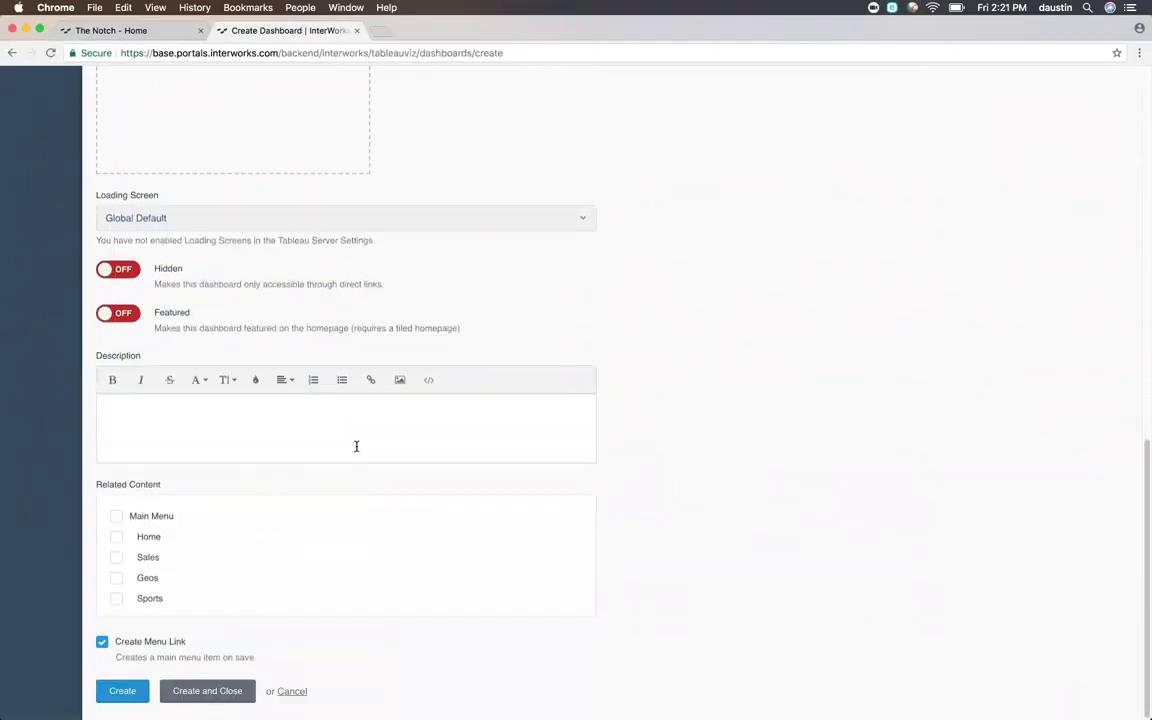
Review the Advanced overrides, leaving Mobile URL and alternate CSV/PDF links blank.
{"action": "scroll", "coordinate": [355, 450], "scroll_direction": "up", "scroll_amount": 12}
{"action": "scroll", "coordinate": [315, 385], "scroll_direction": "up", "scroll_amount": 3}
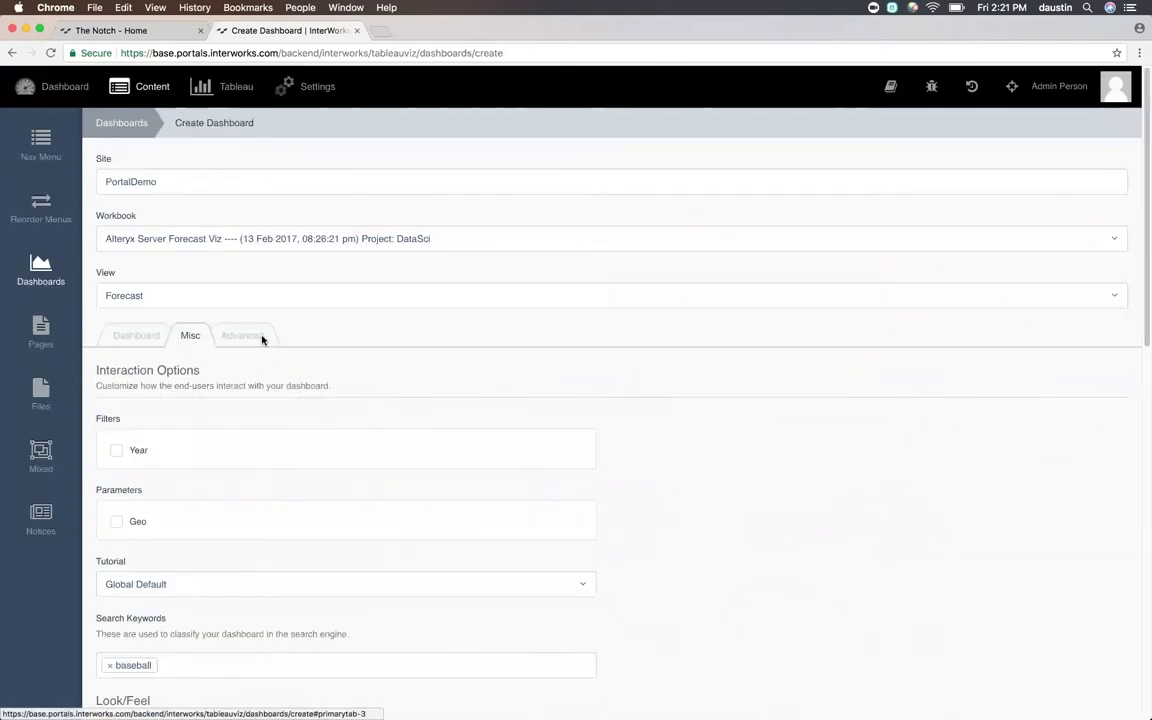
{"action": "left_click", "coordinate": [245, 335]}
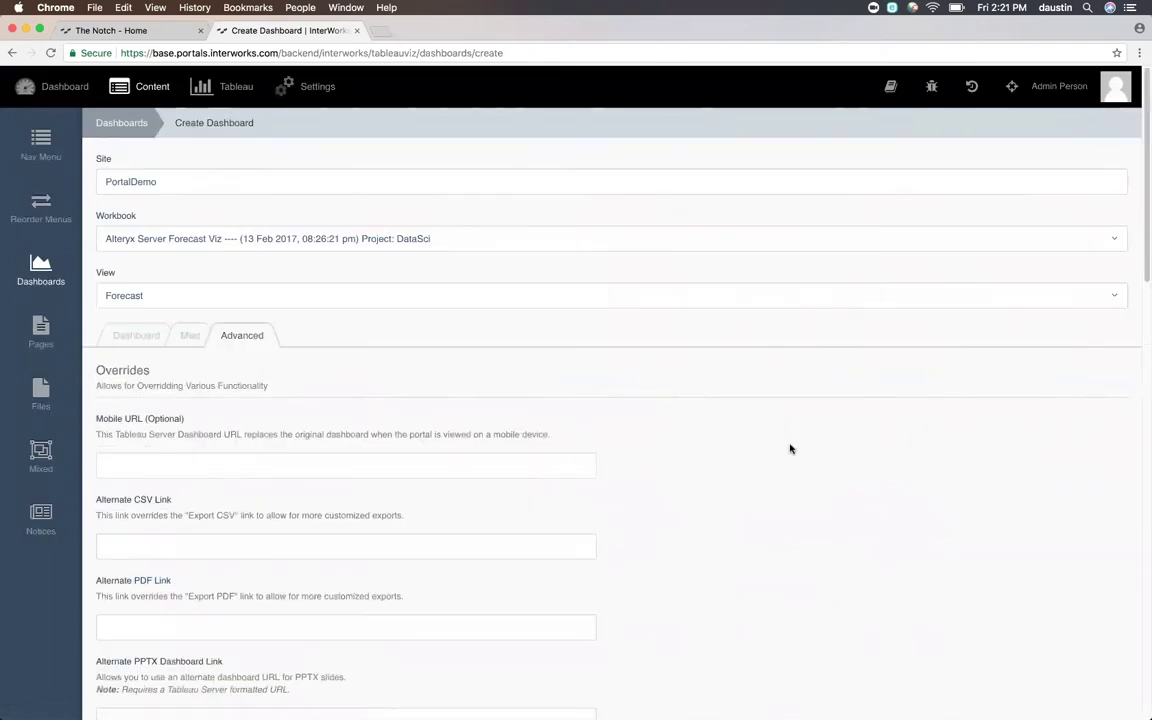
{"action": "scroll", "coordinate": [789, 447], "scroll_direction": "down", "scroll_amount": 1}
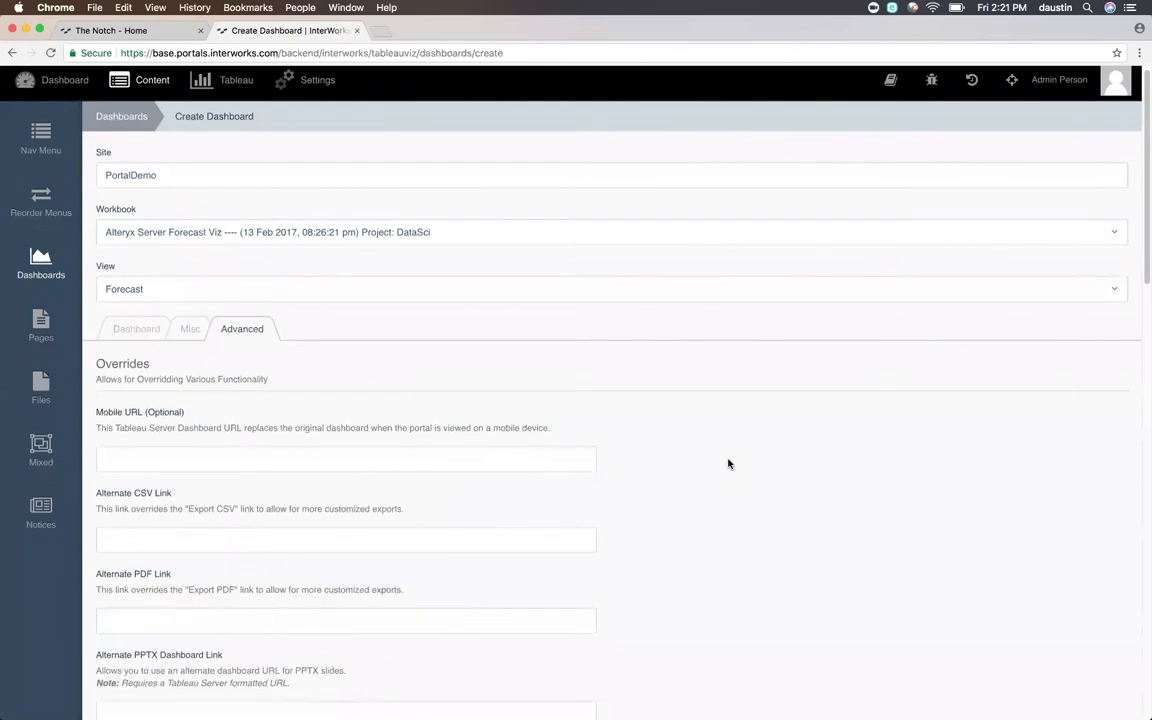
{"action": "scroll", "coordinate": [600, 505], "scroll_direction": "down", "scroll_amount": 1}
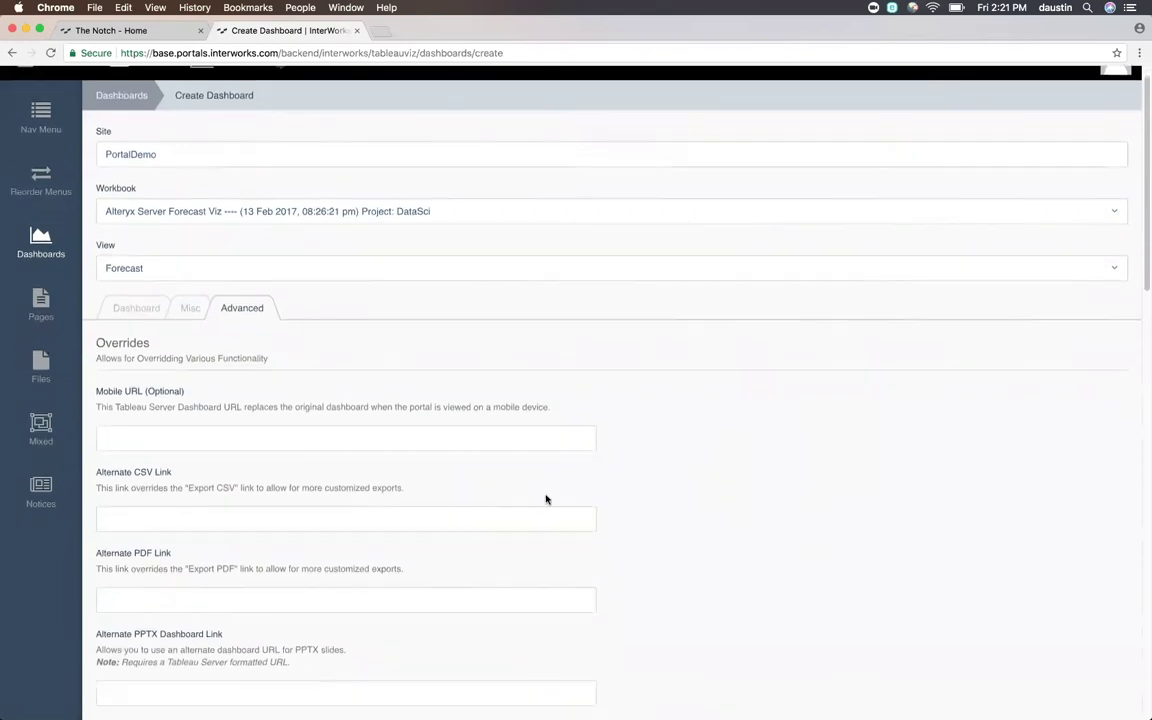
{"action": "left_click", "coordinate": [443, 519]}
{"action": "left_click", "coordinate": [390, 598]}
{"action": "scroll", "coordinate": [758, 545], "scroll_direction": "down", "scroll_amount": 3}
{"action": "scroll", "coordinate": [764, 537], "scroll_direction": "up", "scroll_amount": 4}
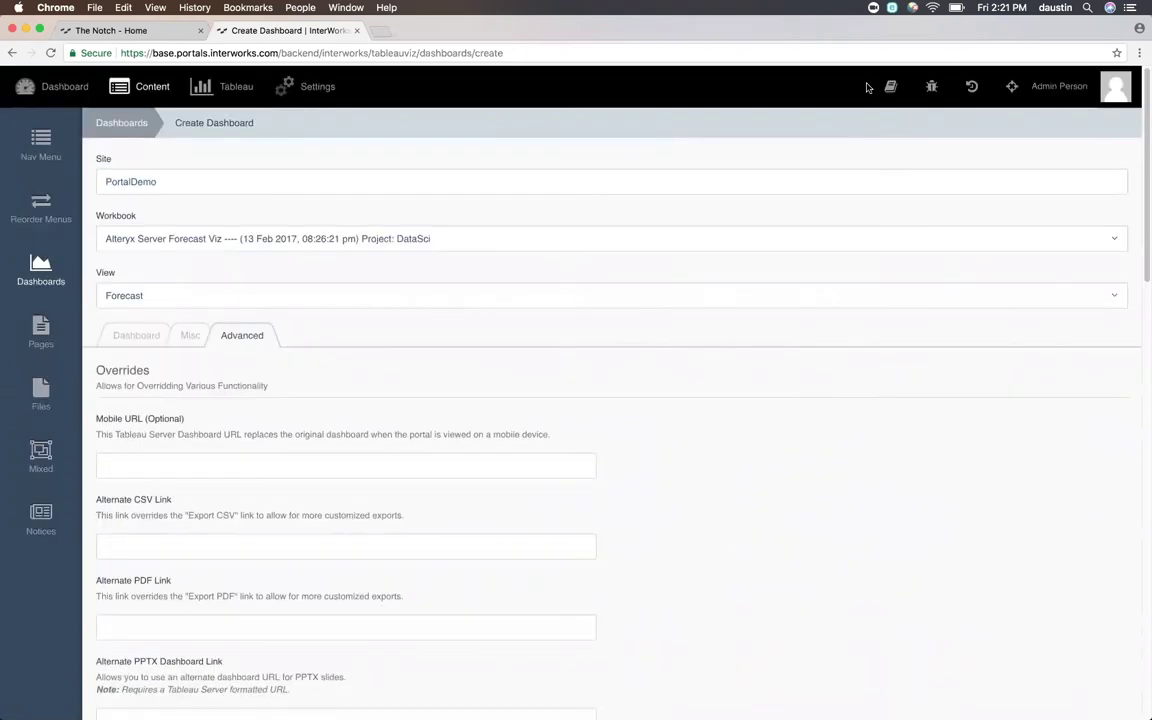